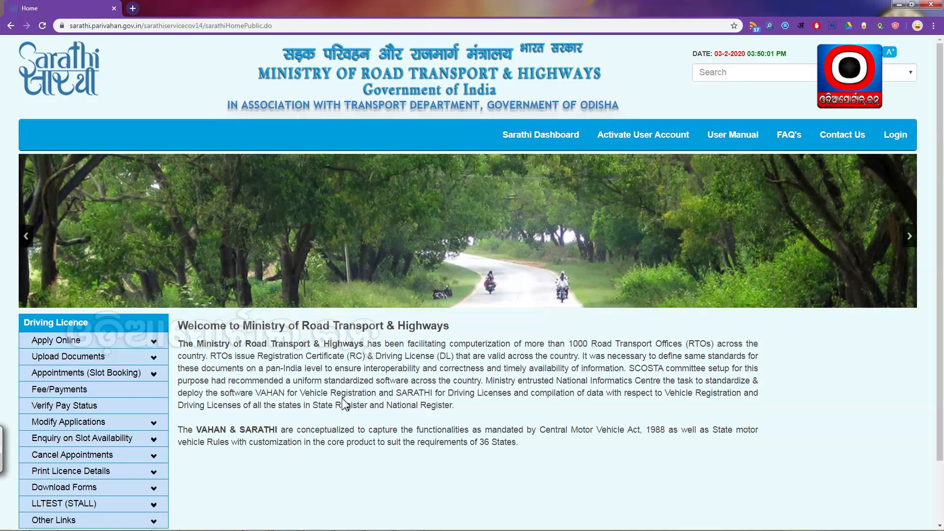
# Choose New Driving Licence under Apply Online and continue past the five-stage submission instructions
pyautogui.scroll(-2, 315, 406)
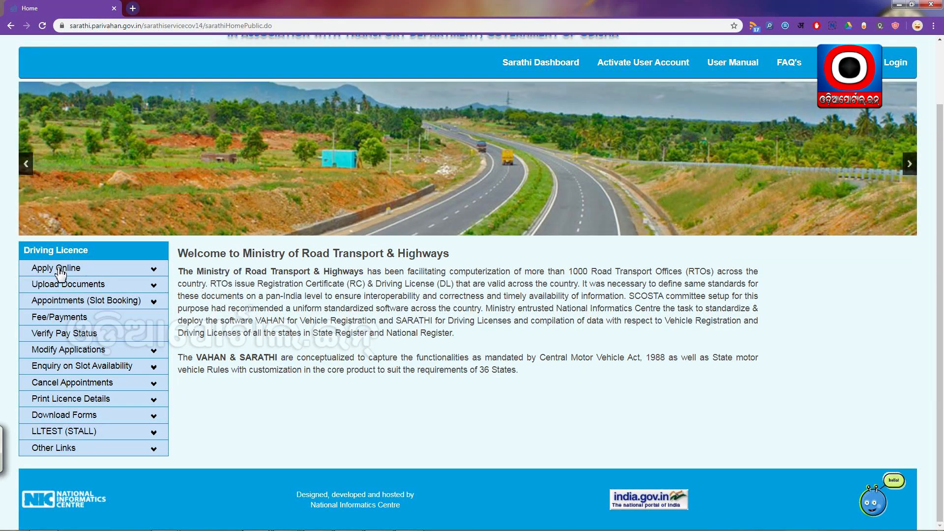
pyautogui.click(59, 270)
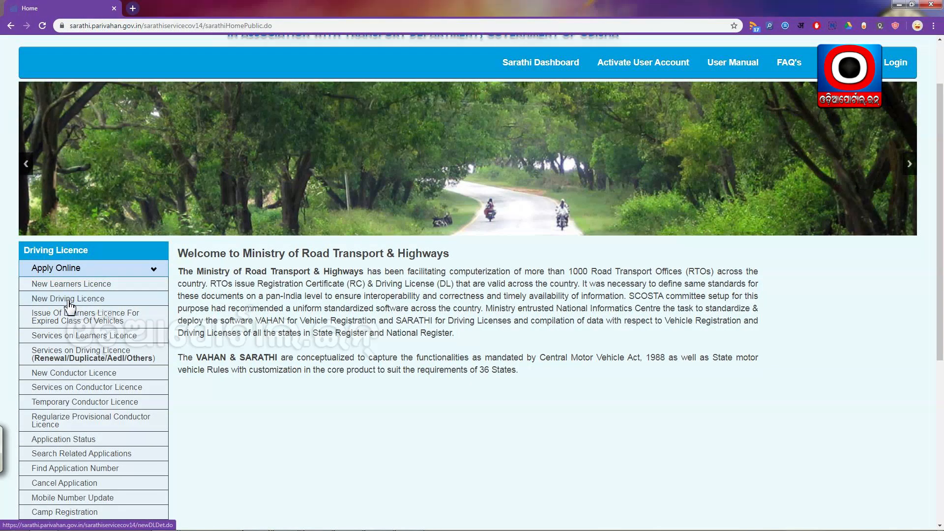
pyautogui.click(68, 301)
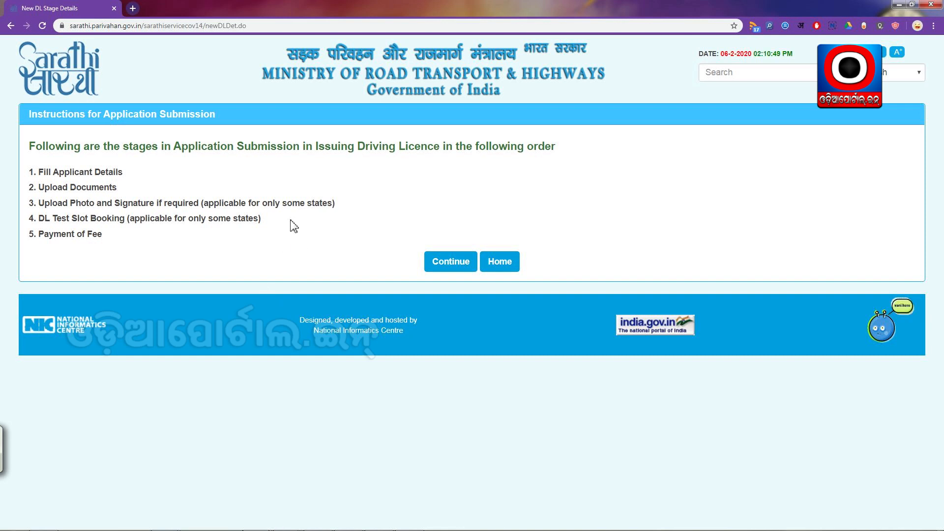
pyautogui.click(450, 269)
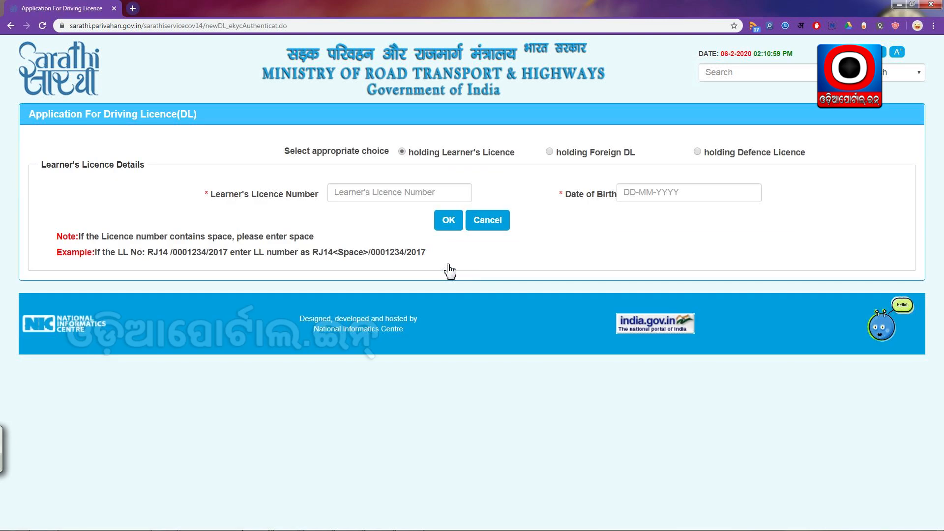
# Enter the applicant's learner's licence number and date of birth, then fetch the licence details
pyautogui.click(369, 193)
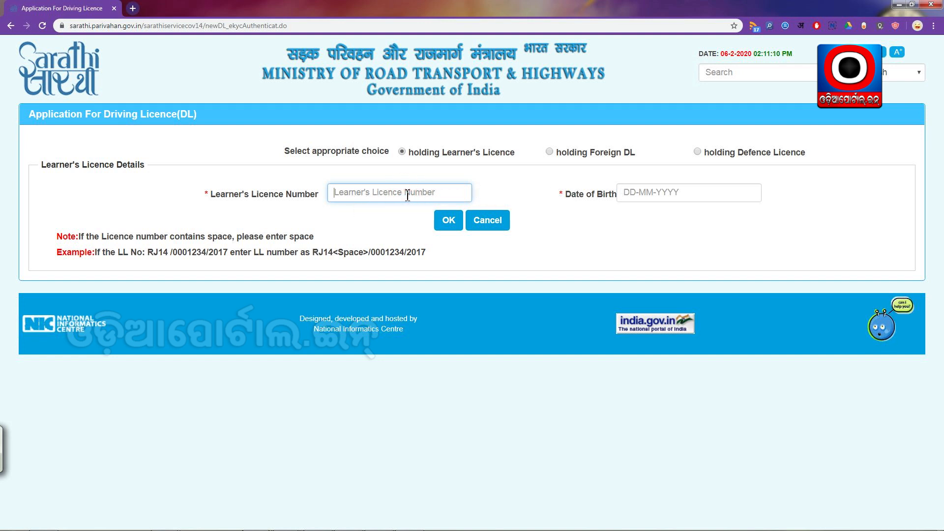
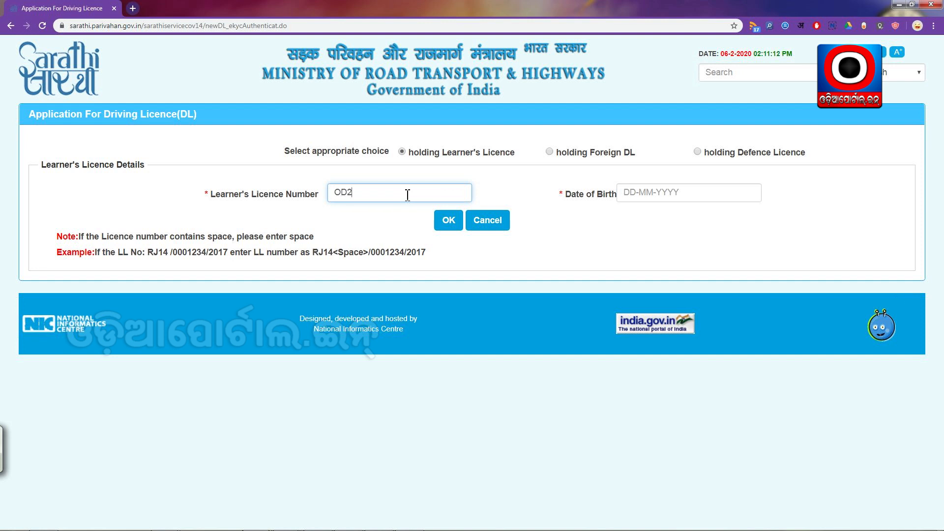
pyautogui.press('Tab')
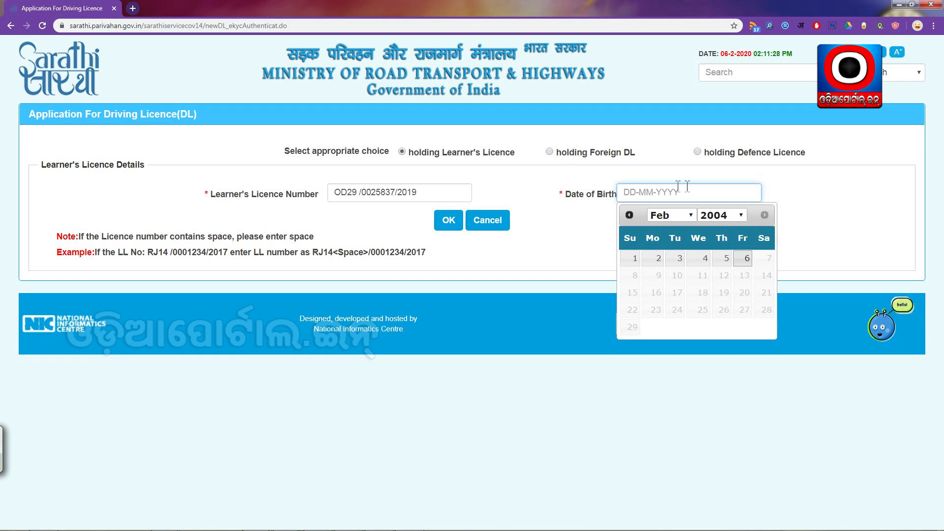
pyautogui.click(720, 215)
pyautogui.click(702, 199)
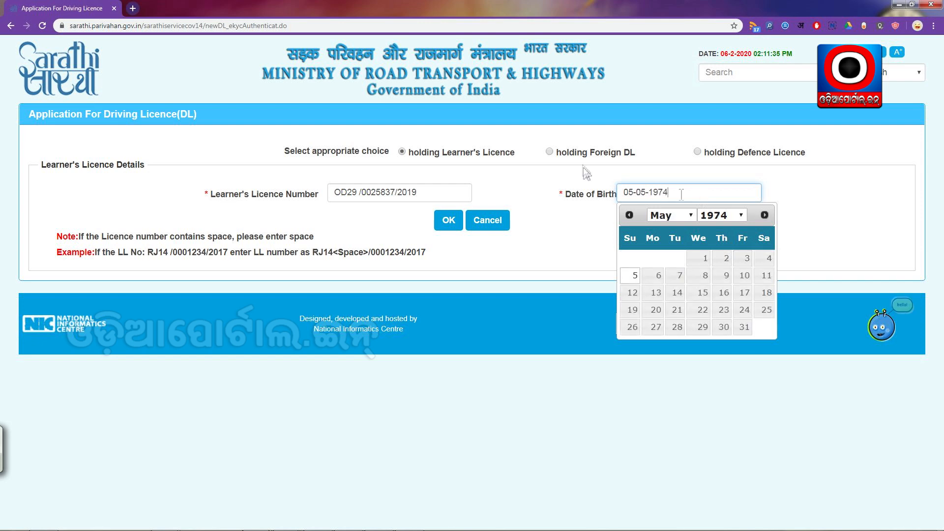
pyautogui.click(537, 221)
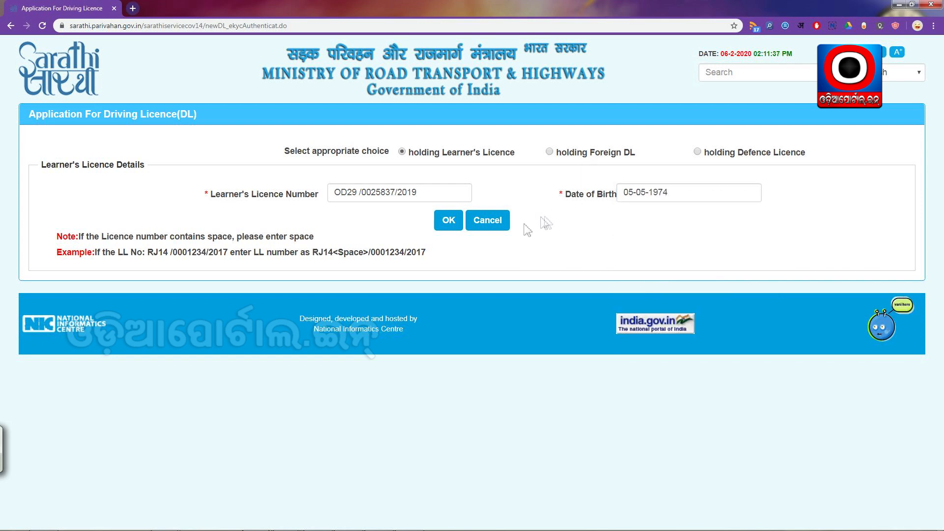
pyautogui.click(449, 221)
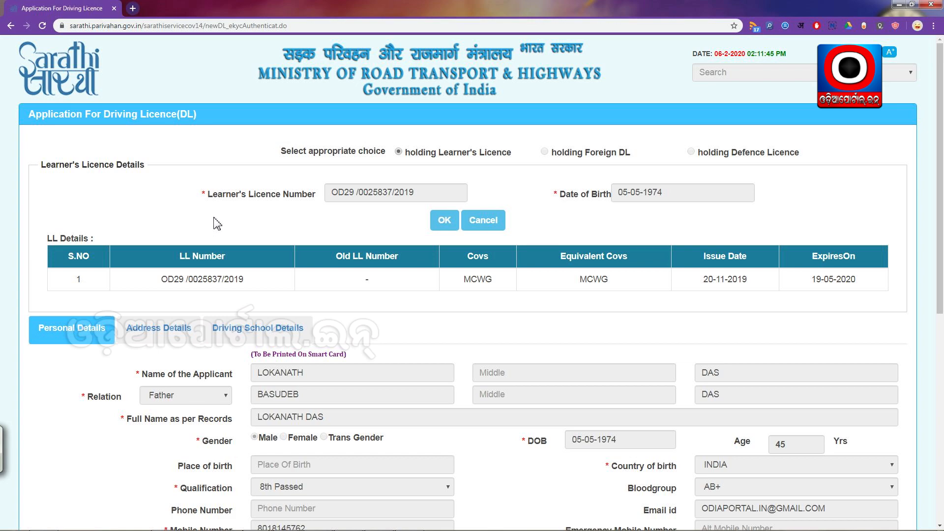
# Select all vehicle classes to add MCWG, submit the application and confirm saving the data
pyautogui.scroll(-7, 218, 223)
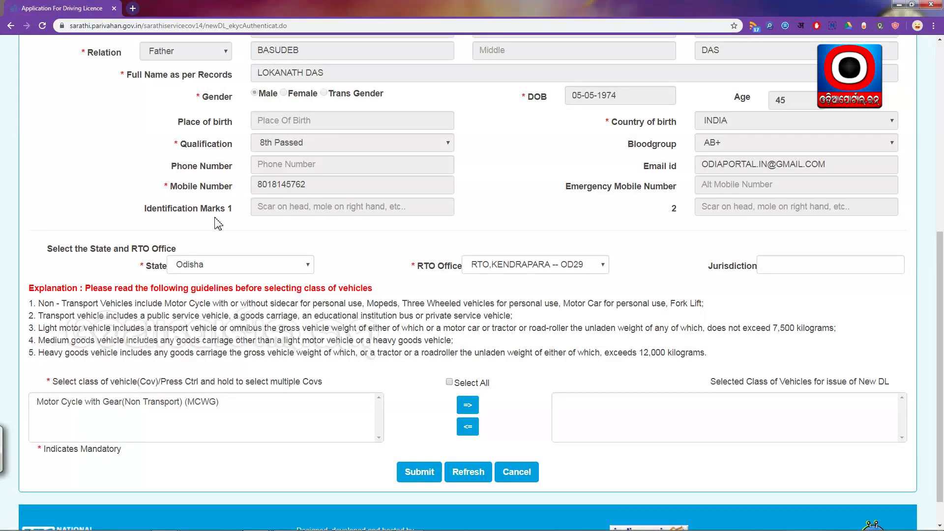
pyautogui.scroll(4, 211, 268)
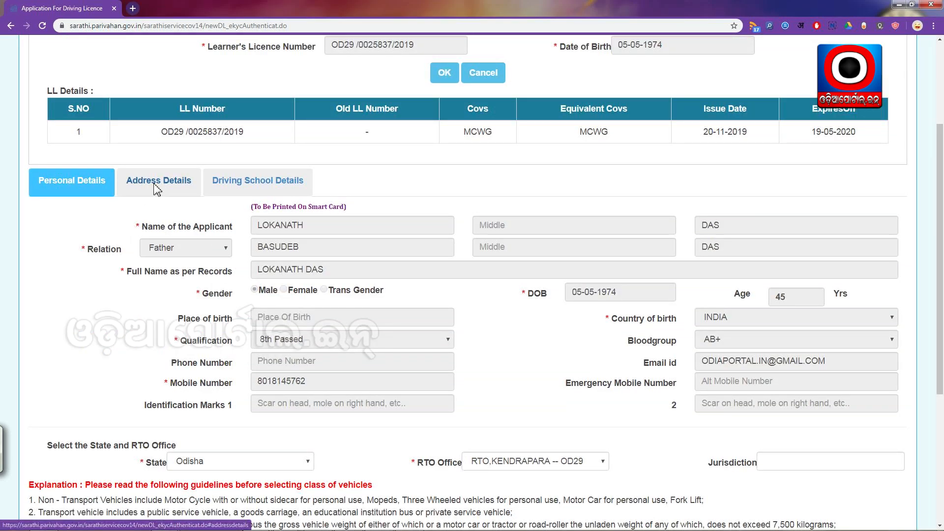
pyautogui.scroll(-4, 207, 275)
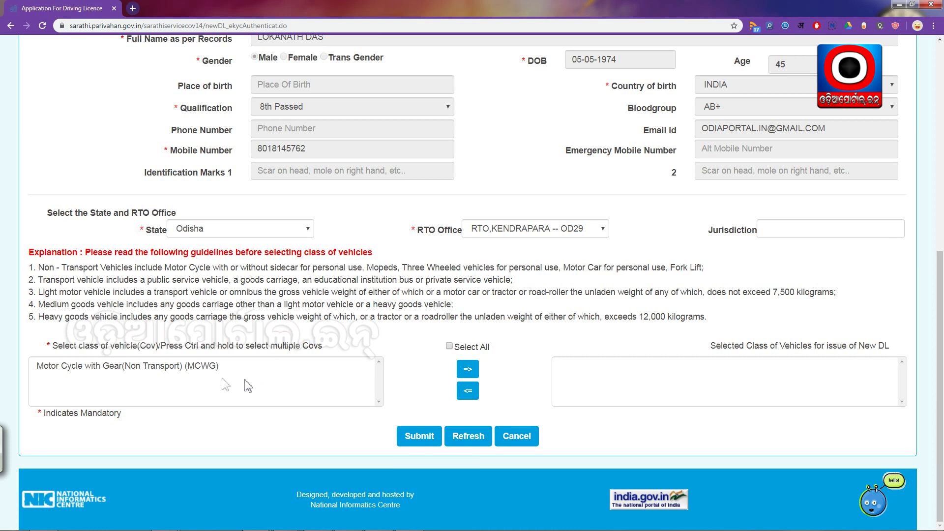
pyautogui.click(450, 347)
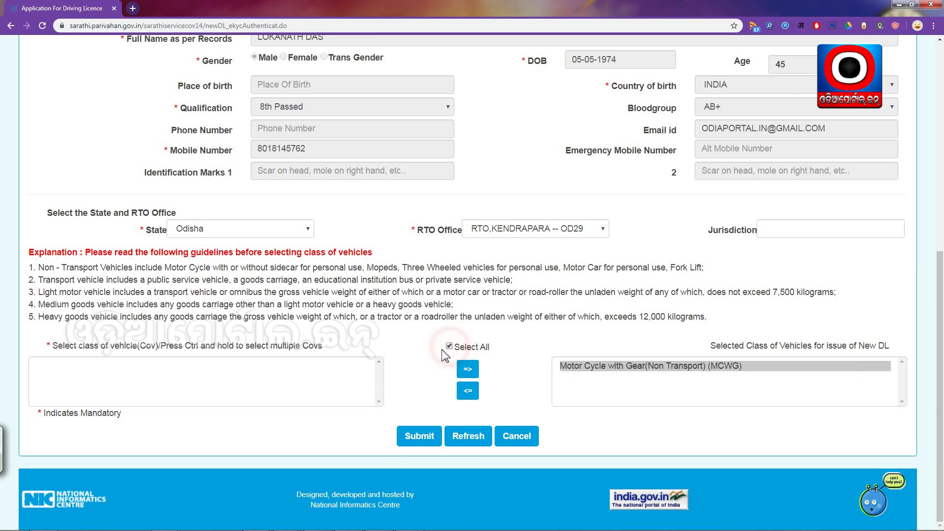
pyautogui.click(419, 437)
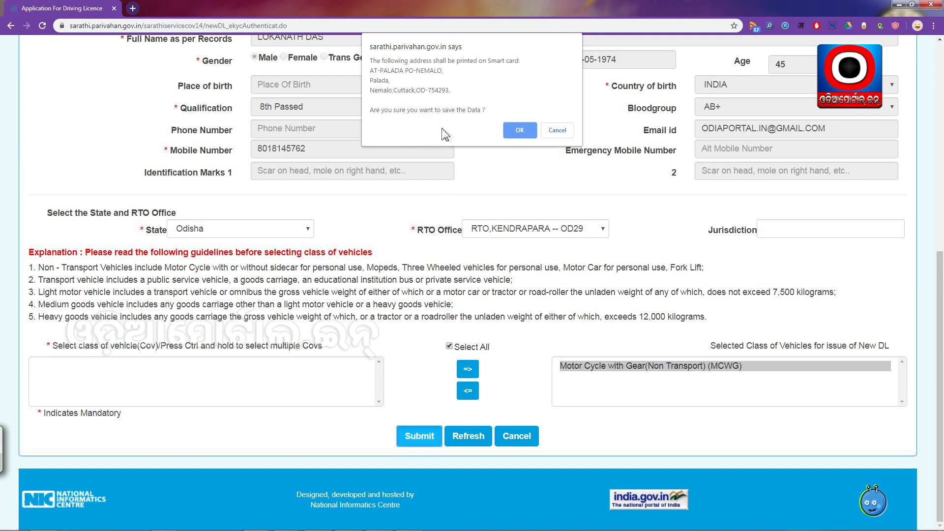
pyautogui.click(520, 131)
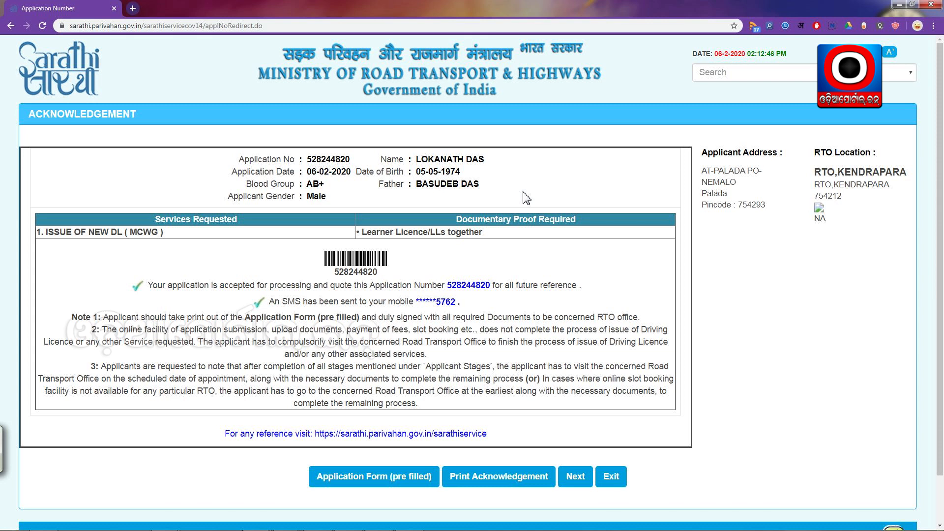
# Move from the acknowledgement to the stage status and proceed to Upload Documents
pyautogui.click(574, 480)
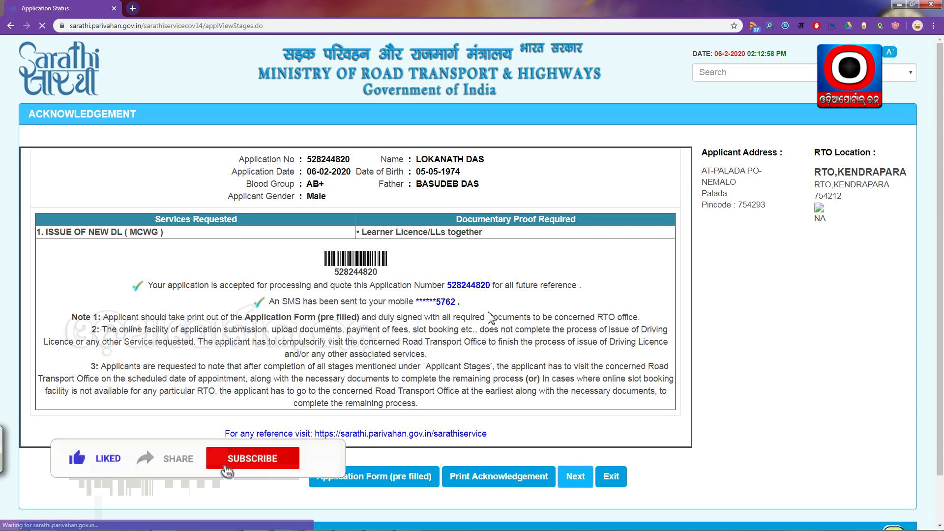
pyautogui.scroll(-5, 400, 248)
pyautogui.scroll(-2, 400, 249)
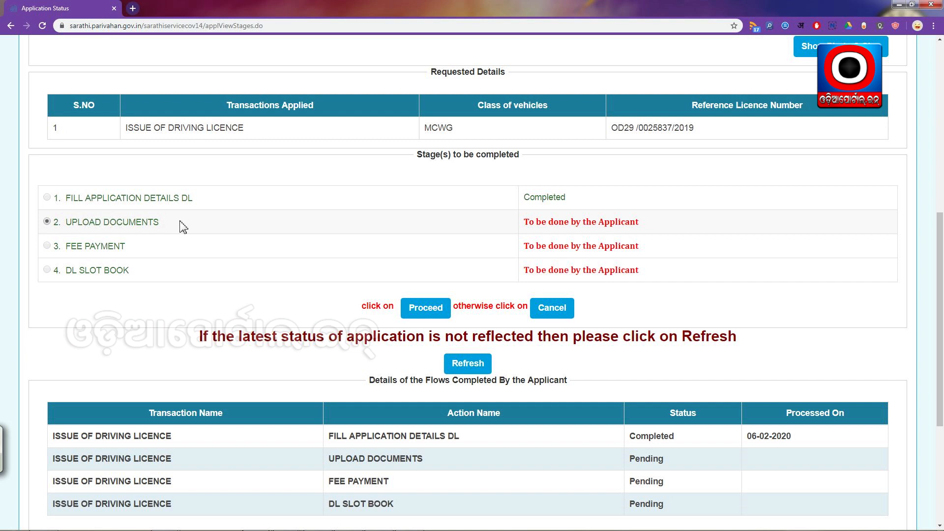
pyautogui.click(425, 313)
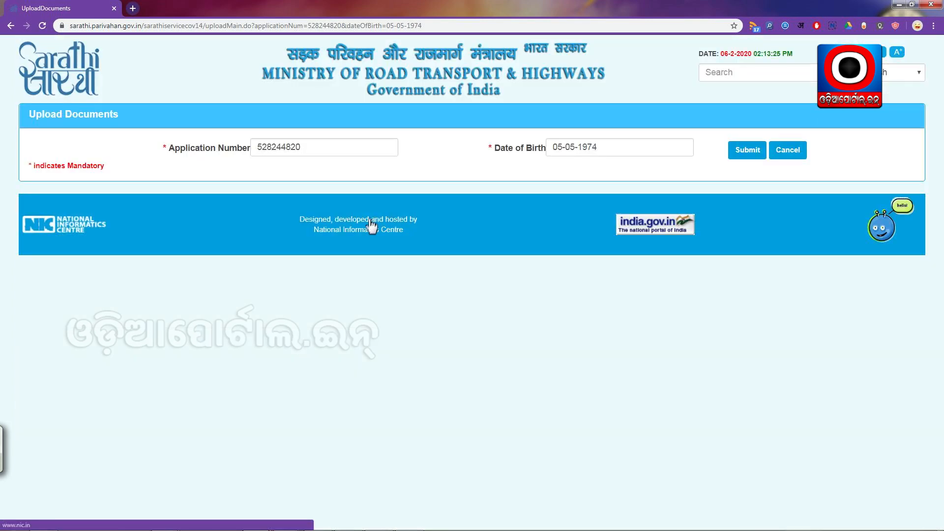
# Load the document upload form for this application
pyautogui.click(745, 156)
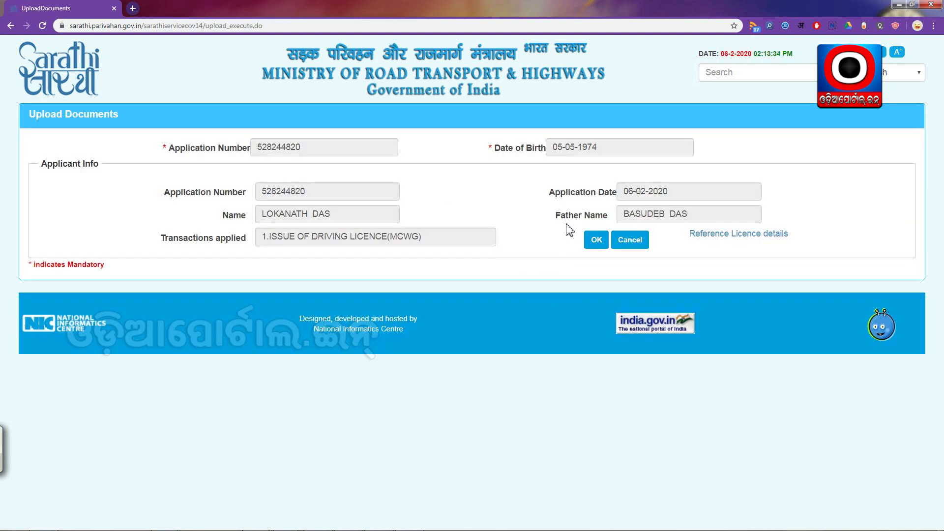
pyautogui.click(596, 242)
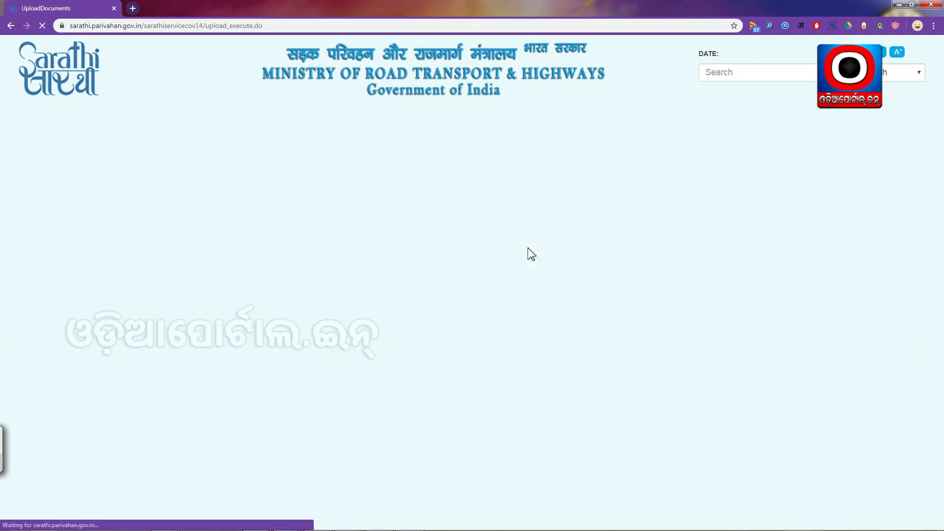
pyautogui.scroll(-1, 533, 297)
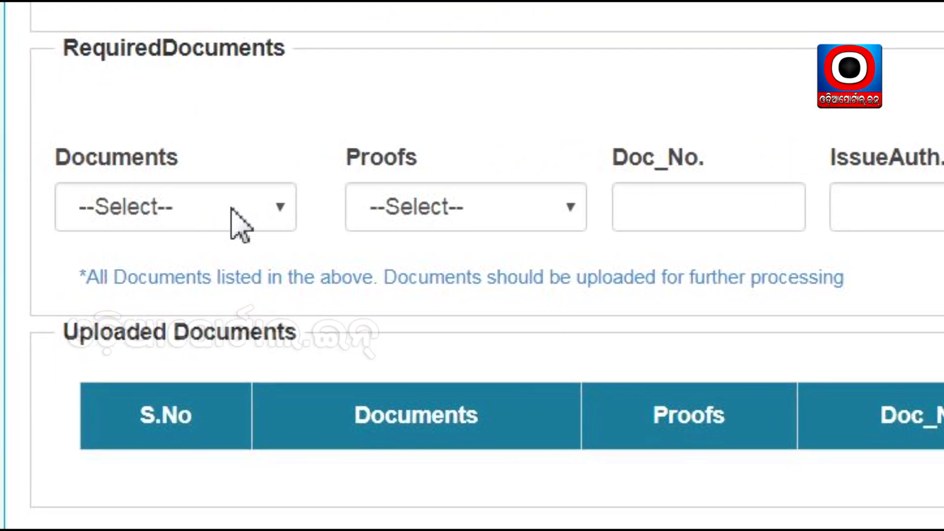
# Upload LearnerLicense (2).pdf as 'Learner Licence/LLs together' with 'Learner Licence' as proof
pyautogui.click(246, 212)
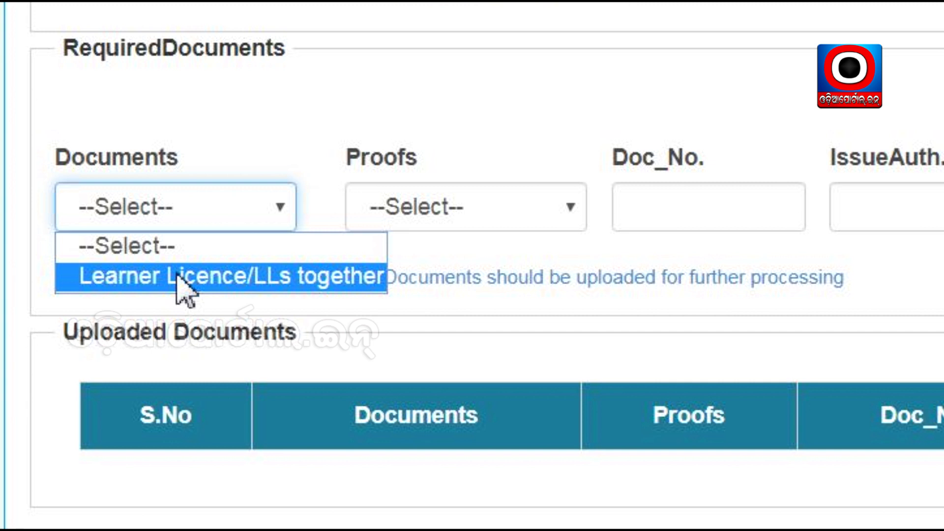
pyautogui.click(139, 277)
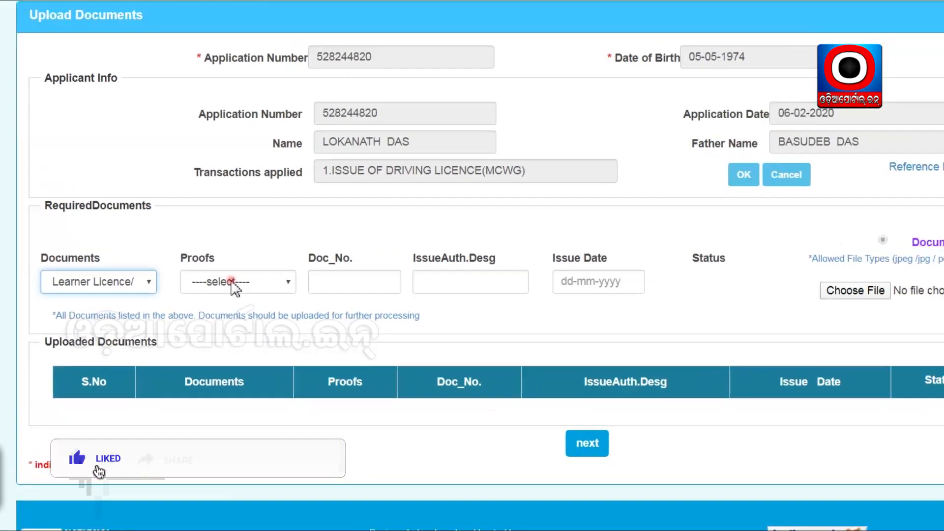
pyautogui.click(424, 193)
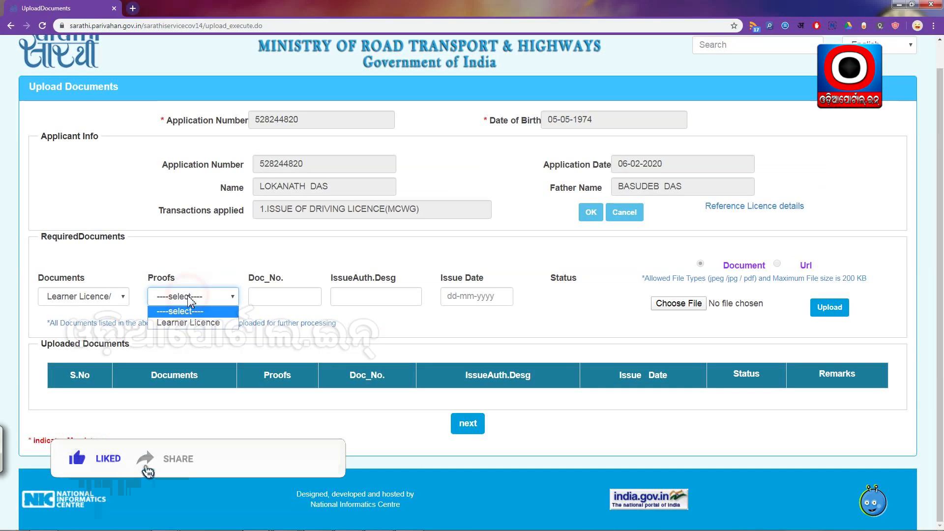
pyautogui.click(188, 322)
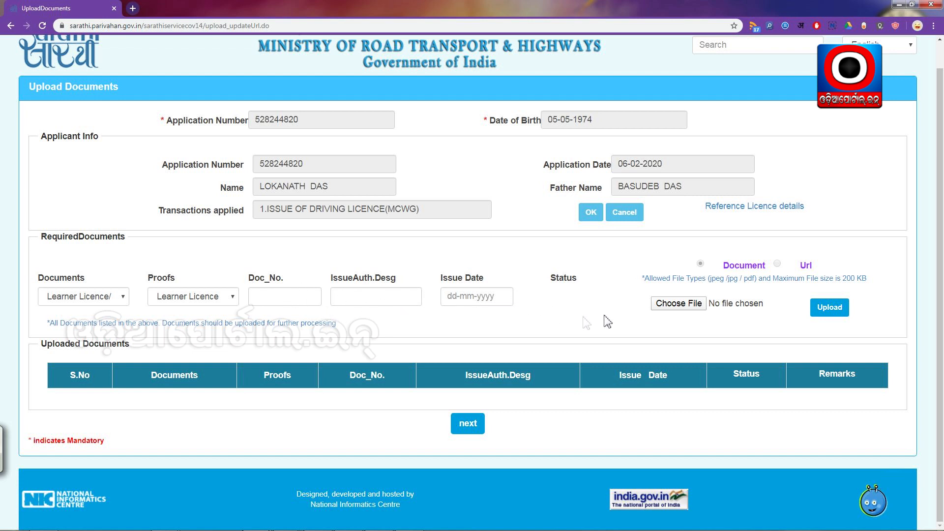
pyautogui.click(684, 303)
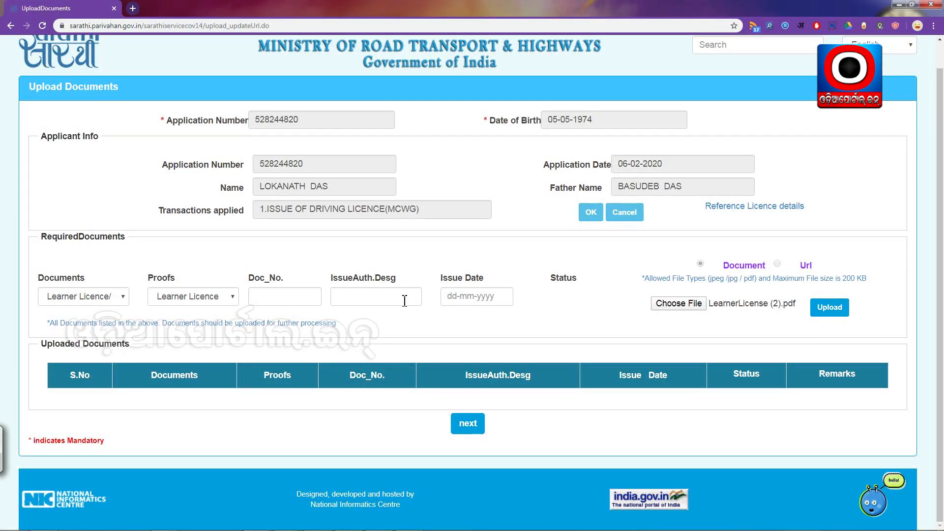
pyautogui.click(830, 308)
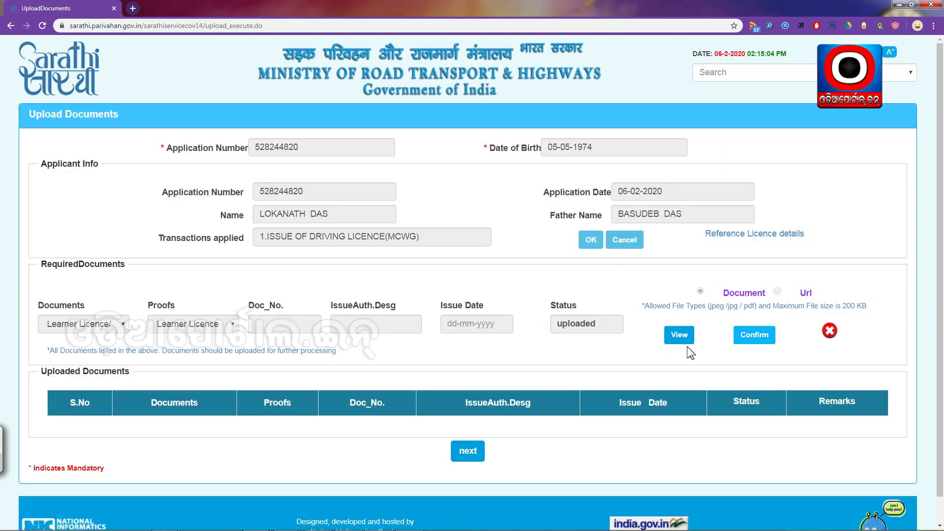
# View the uploaded learner licence PDF to check its contents
pyautogui.click(679, 336)
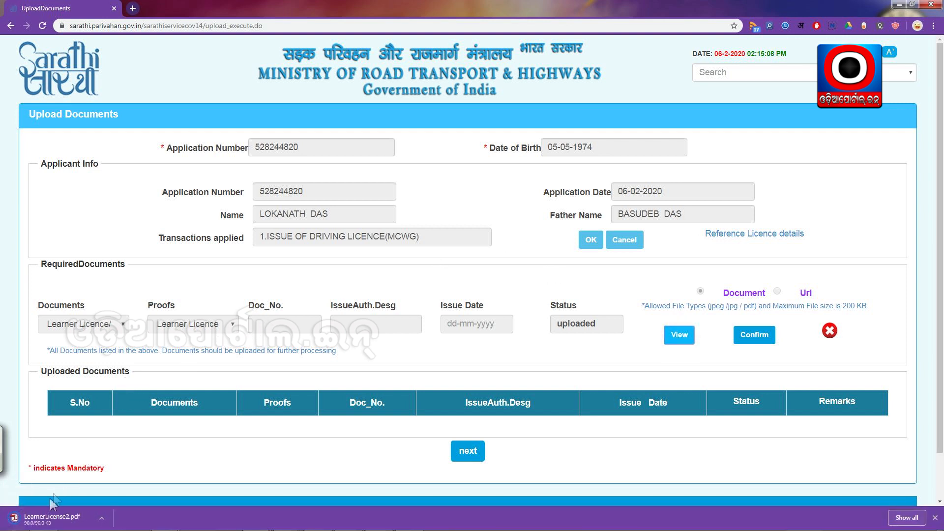
pyautogui.click(44, 515)
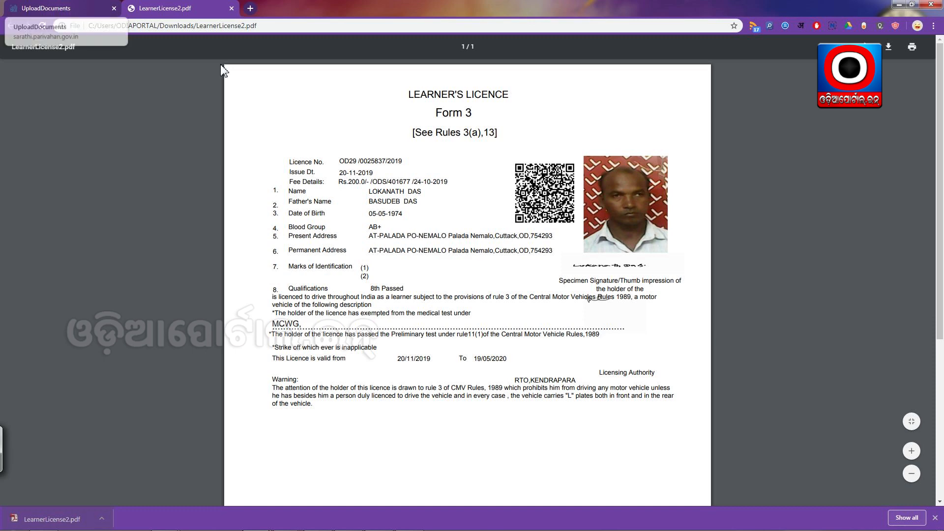
pyautogui.moveTo(374, 169); pyautogui.dragTo(346, 210)
pyautogui.click(66, 4)
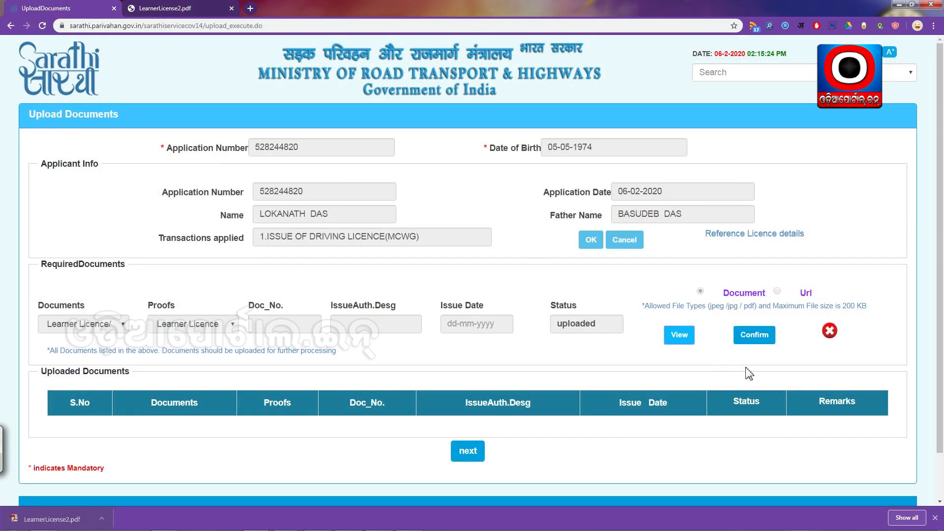
# Confirm the uploaded learner licence and continue to the Application Status page
pyautogui.click(756, 336)
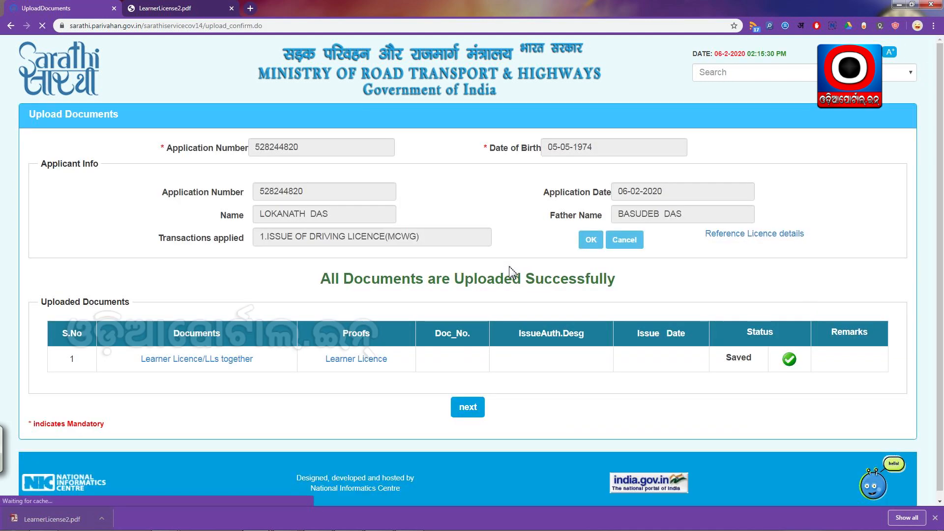
pyautogui.moveTo(318, 283); pyautogui.dragTo(621, 291)
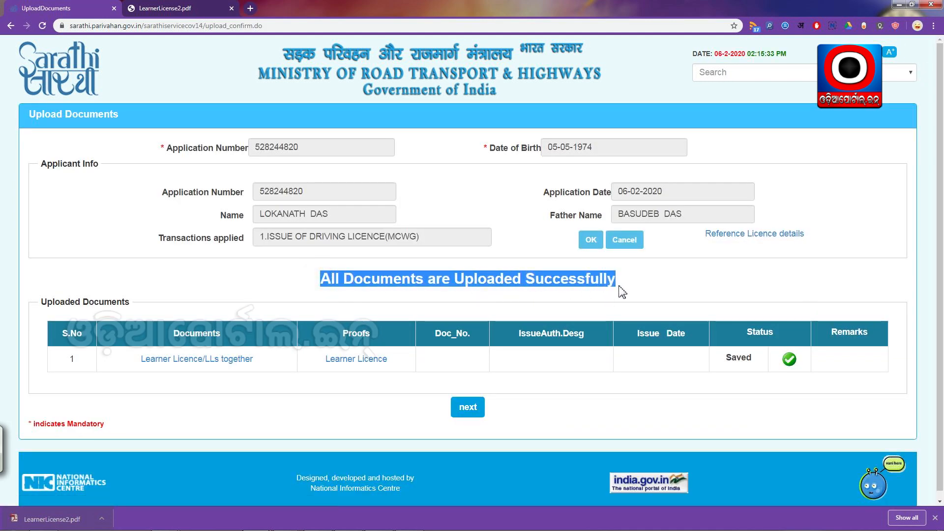
pyautogui.click(559, 285)
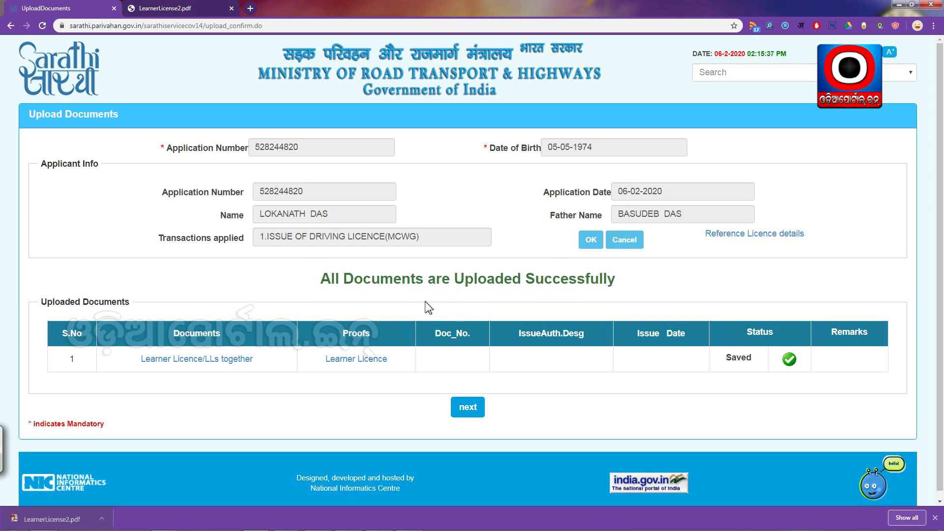
pyautogui.click(469, 413)
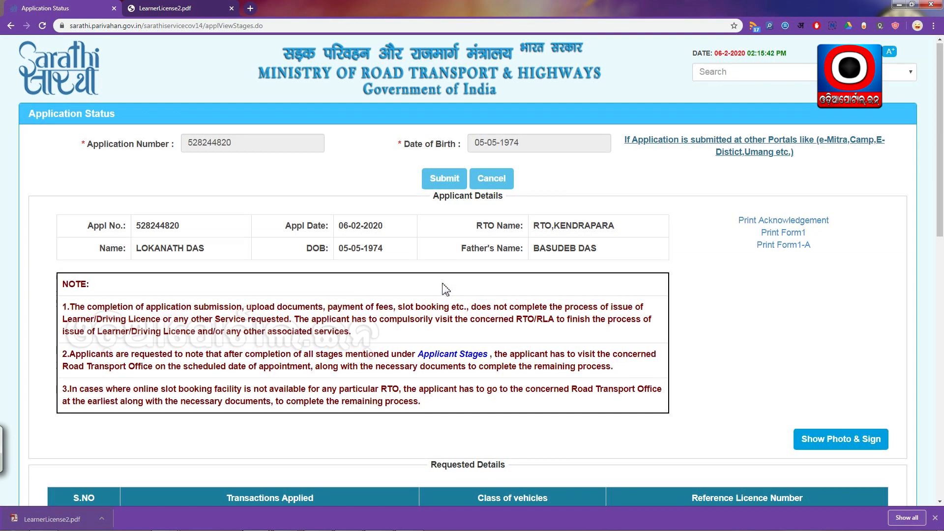
pyautogui.scroll(-7, 442, 289)
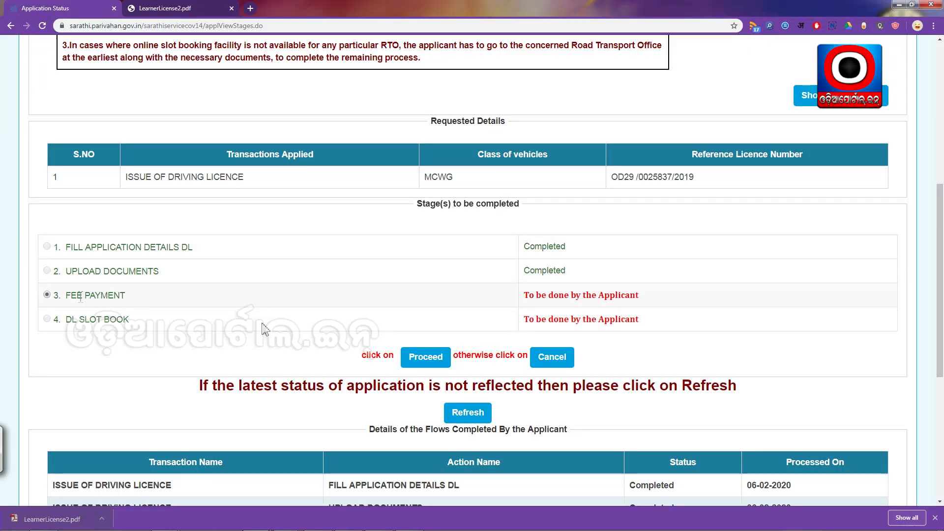
pyautogui.scroll(-1, 234, 322)
pyautogui.scroll(-1, 234, 322)
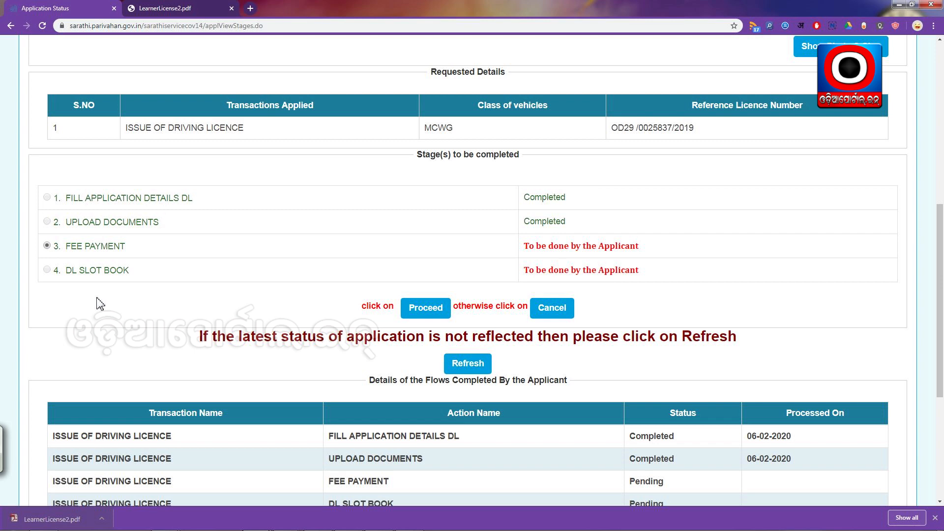
pyautogui.scroll(2, 372, 280)
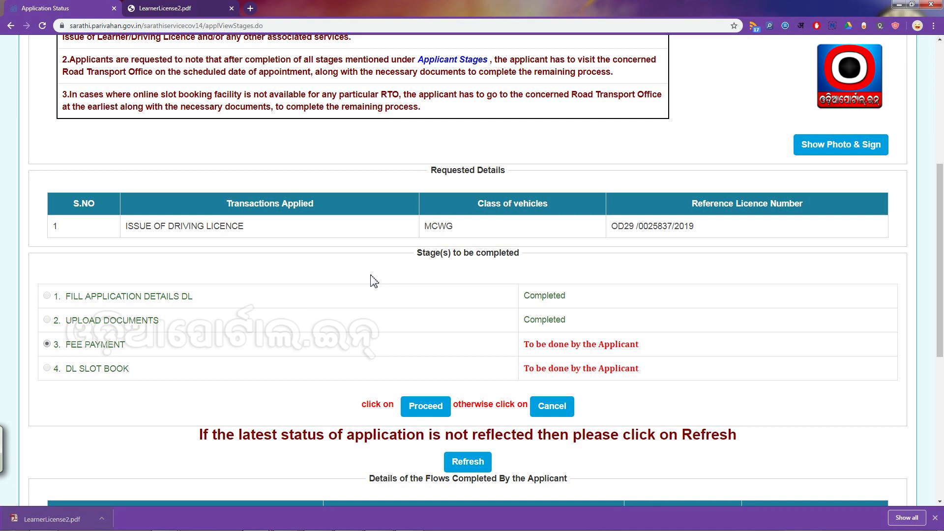